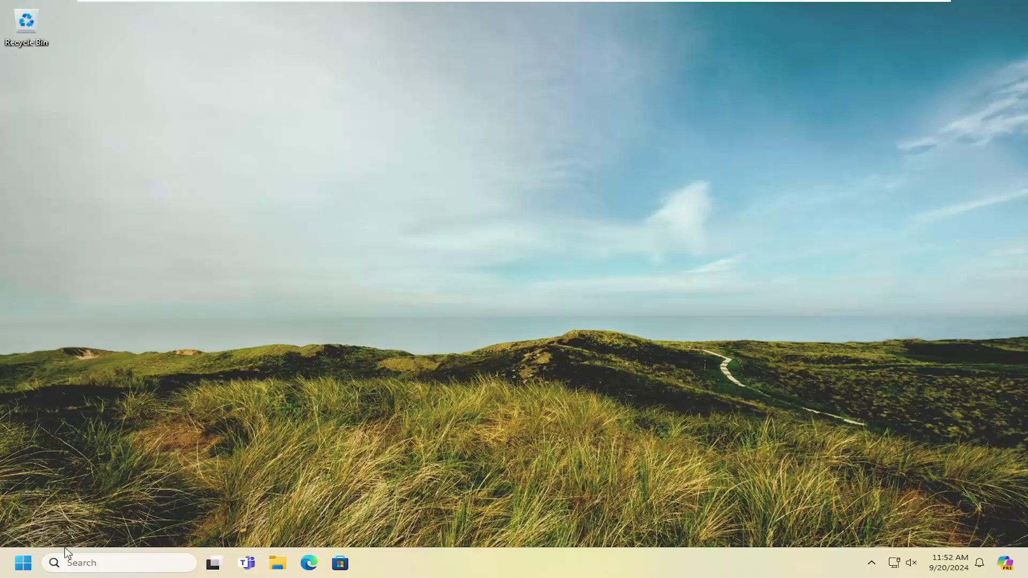
# Search for cmd and launch Command Prompt as administrator.
pyautogui.click(25, 565)
pyautogui.write('cmd')
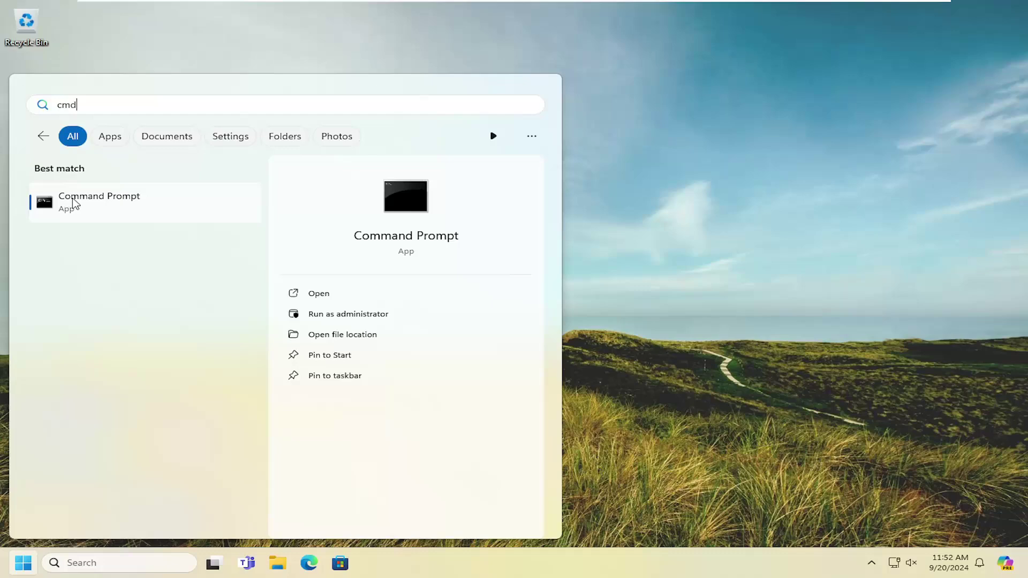
pyautogui.rightClick(107, 205)
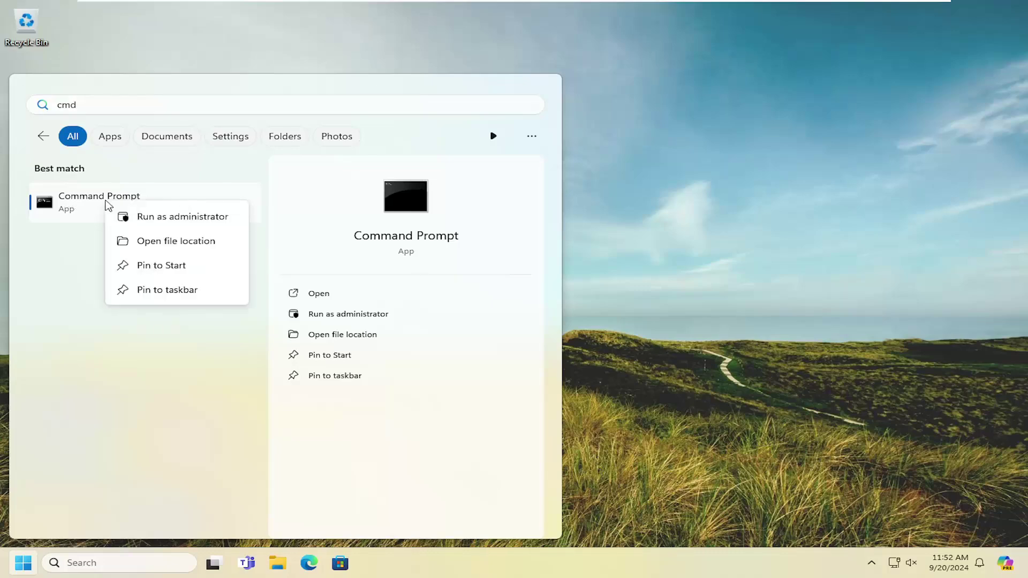
pyautogui.click(181, 217)
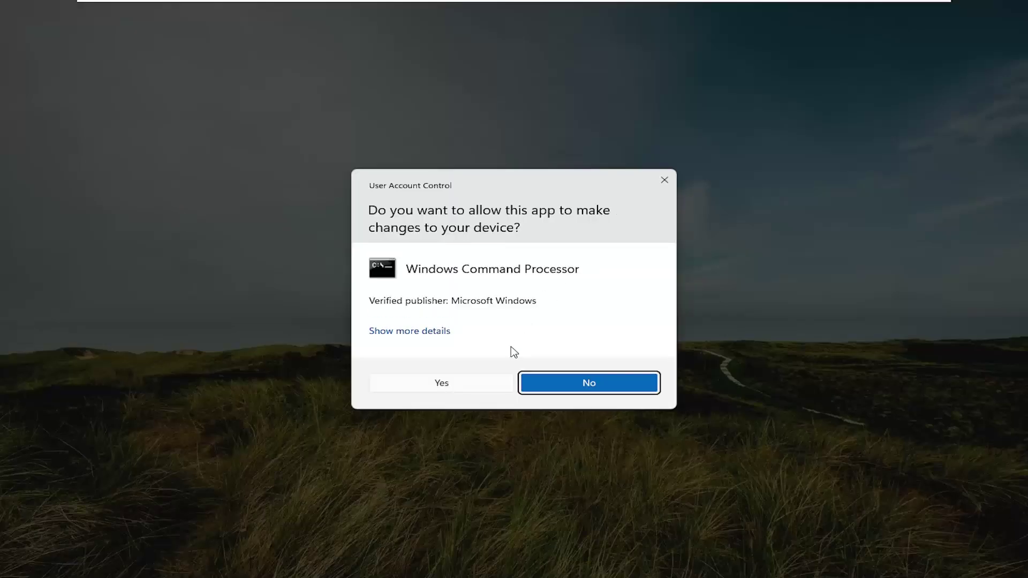
# Approve the UAC prompt and run 'netsh winsock reset'.
pyautogui.click(431, 387)
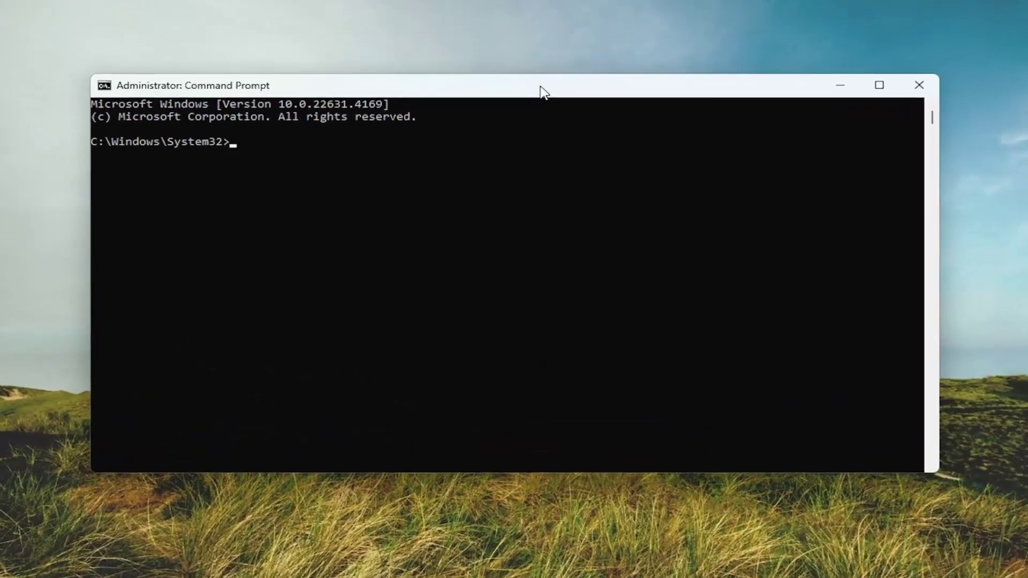
pyautogui.write('n')
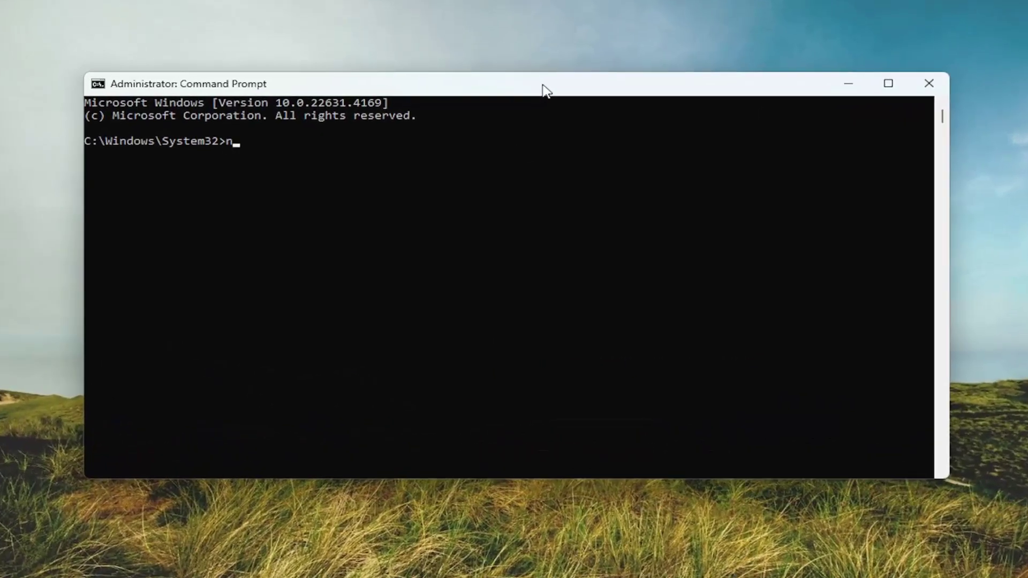
pyautogui.write('etsh')
pyautogui.write(' winso')
pyautogui.write('ck reset')
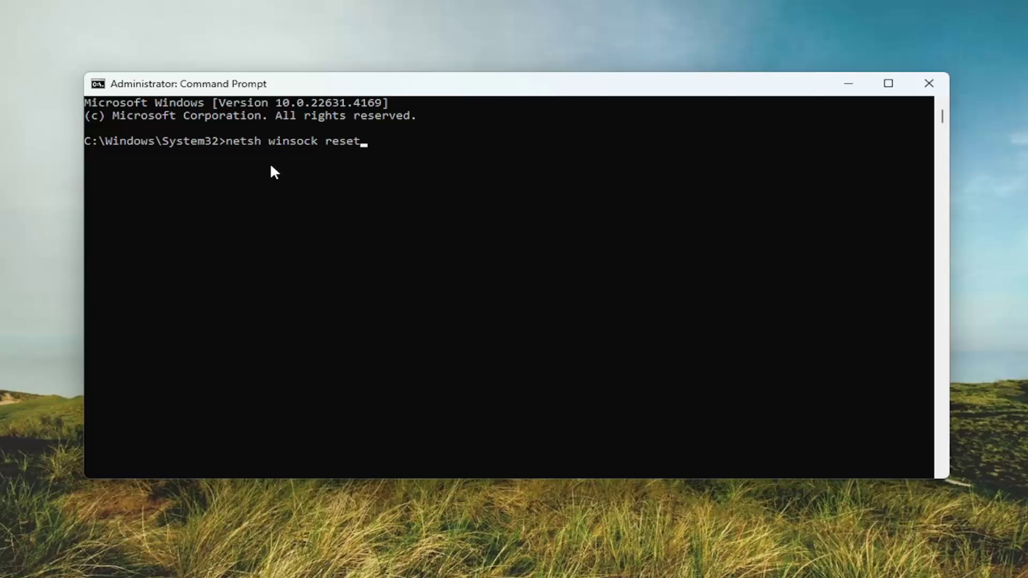
pyautogui.press('Return')
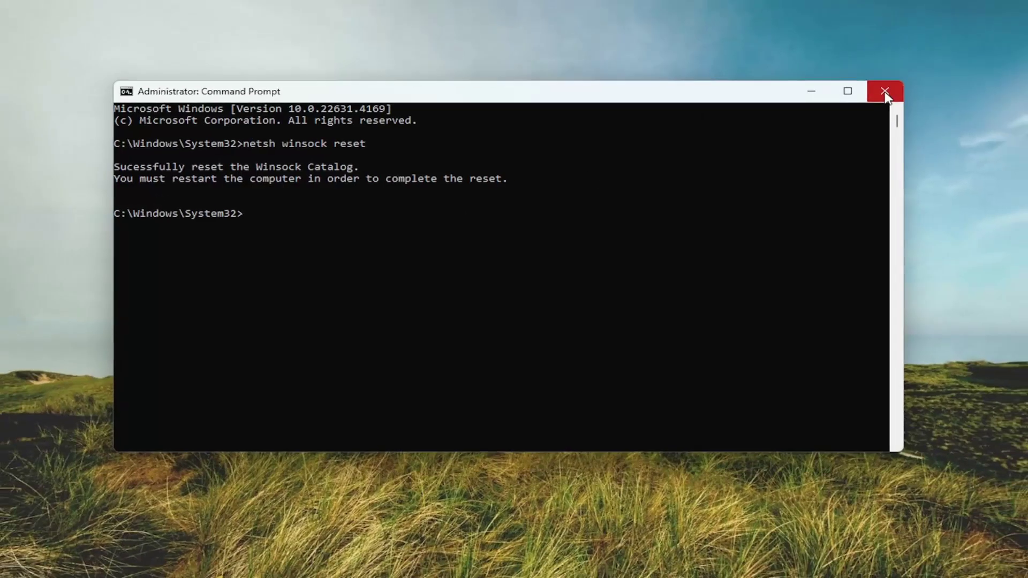
# Close Command Prompt, open the quick links menu, and dismiss the .NET Framework 3.5 prompt.
pyautogui.click(886, 93)
pyautogui.rightClick(23, 562)
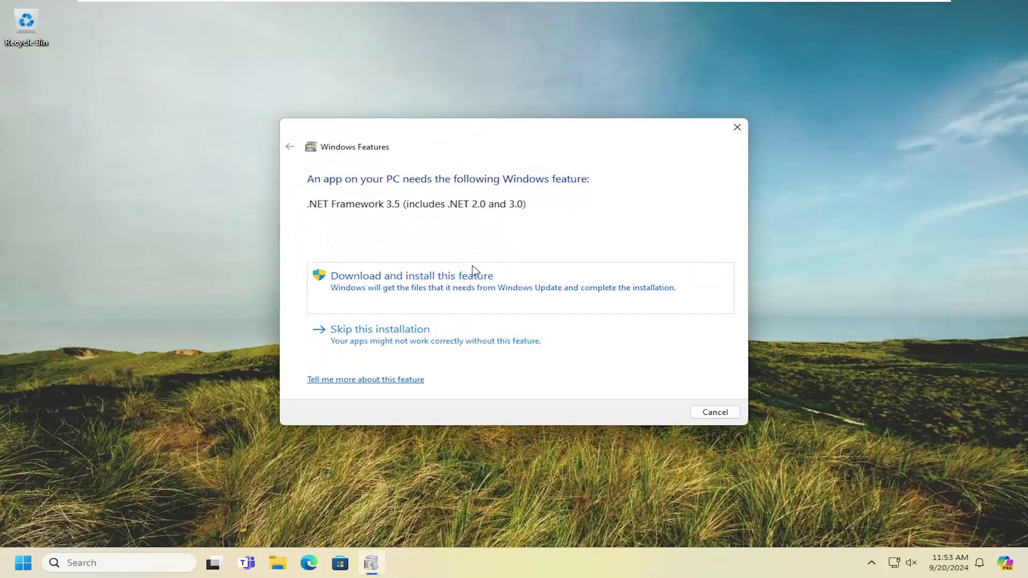
pyautogui.click(736, 127)
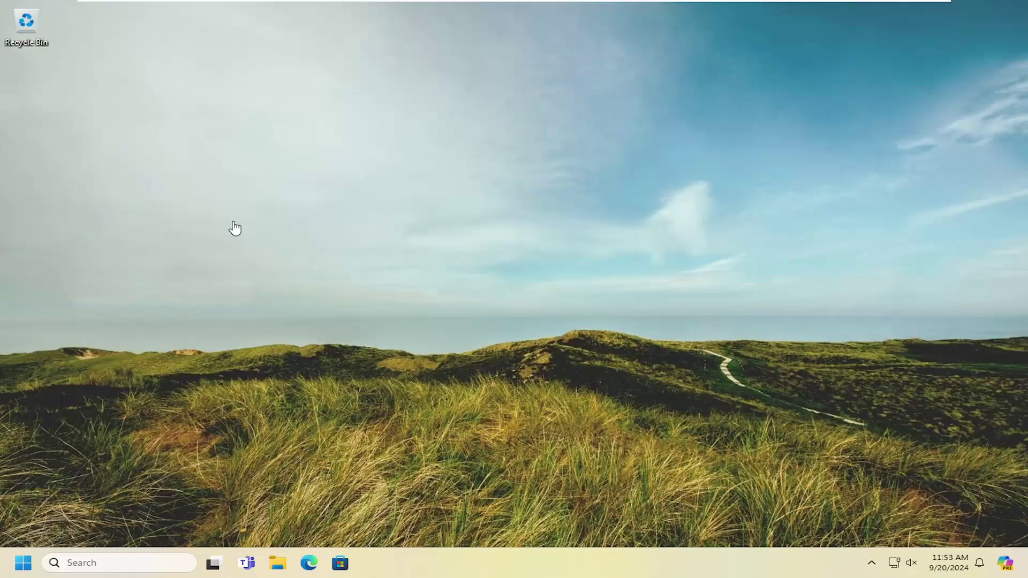
# Search Start for 'network reset' and open the Network reset page.
pyautogui.click(21, 565)
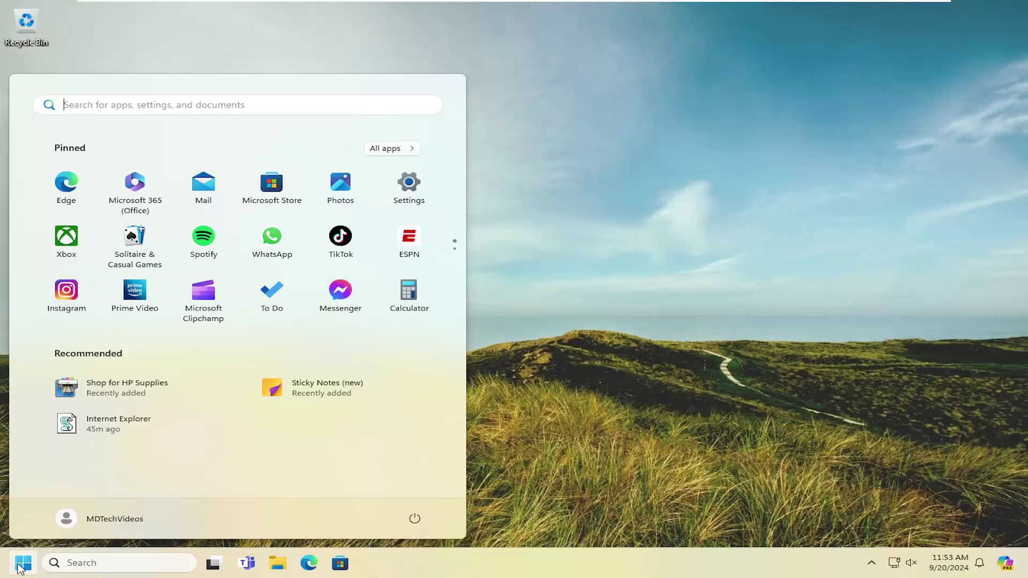
pyautogui.write('network re')
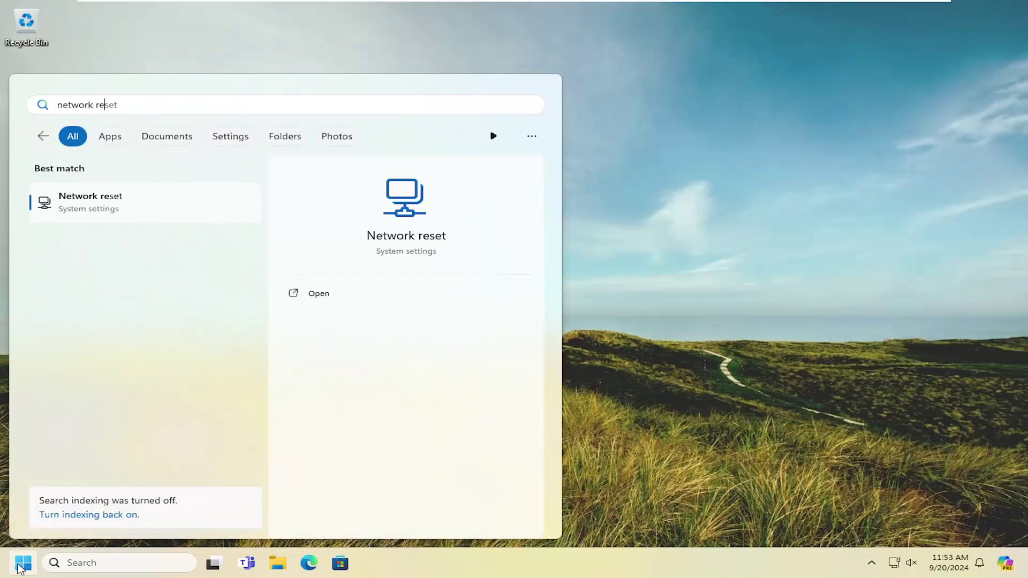
pyautogui.write('set')
pyautogui.click(94, 205)
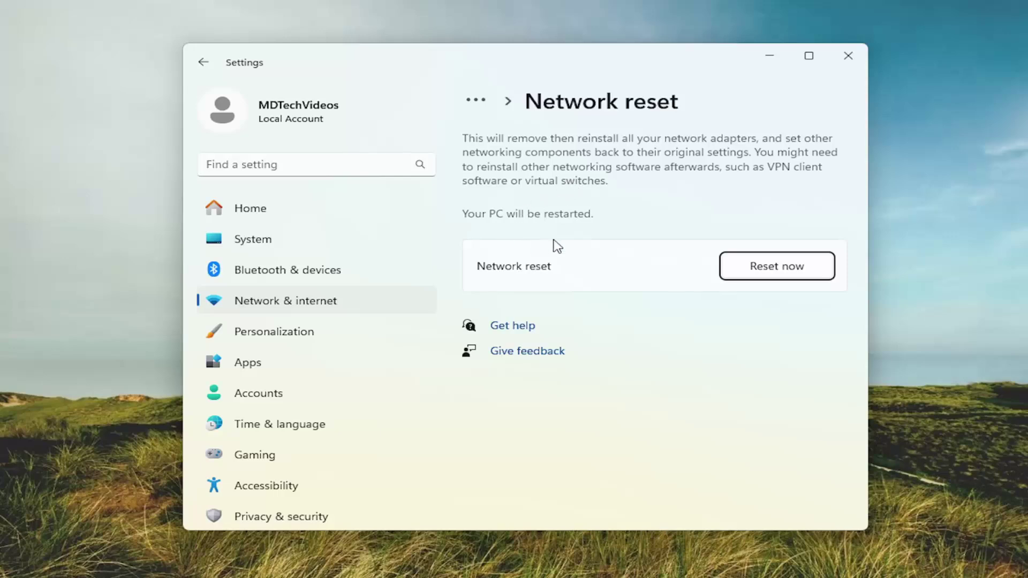
# Confirm Network reset, dismiss the 5-minute sign-out notice, and close Settings.
pyautogui.click(778, 271)
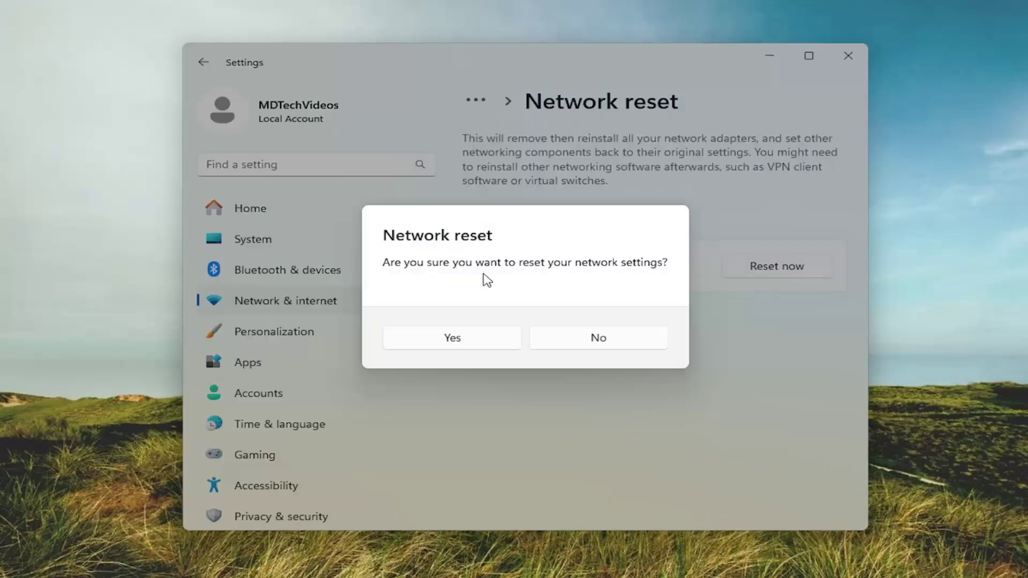
pyautogui.click(452, 339)
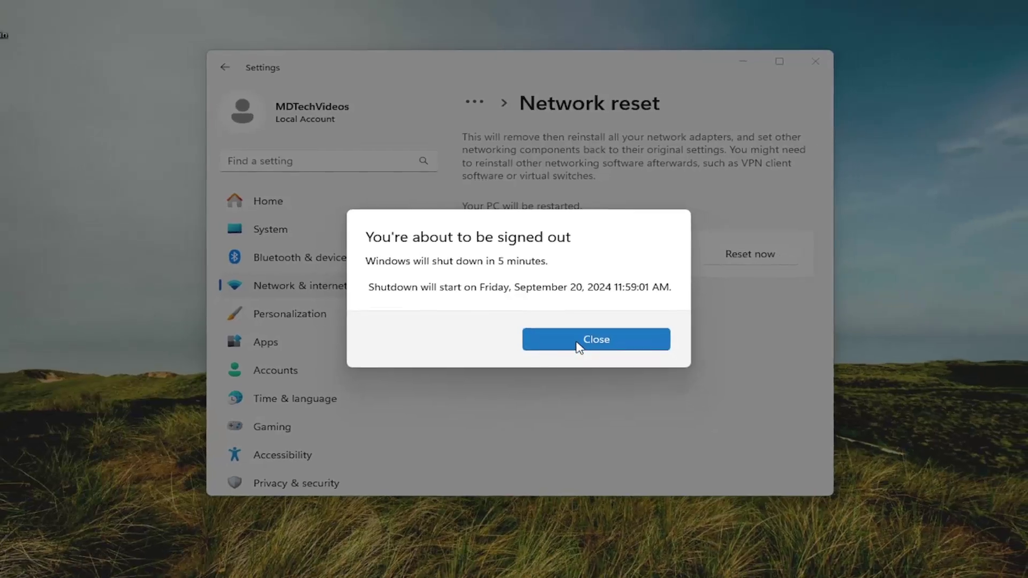
pyautogui.click(595, 353)
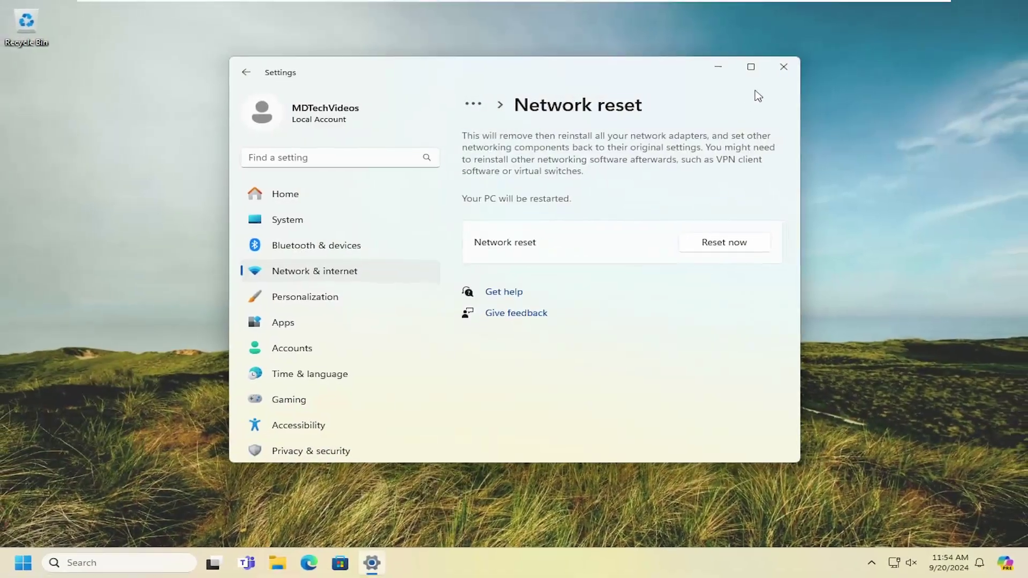
pyautogui.click(783, 66)
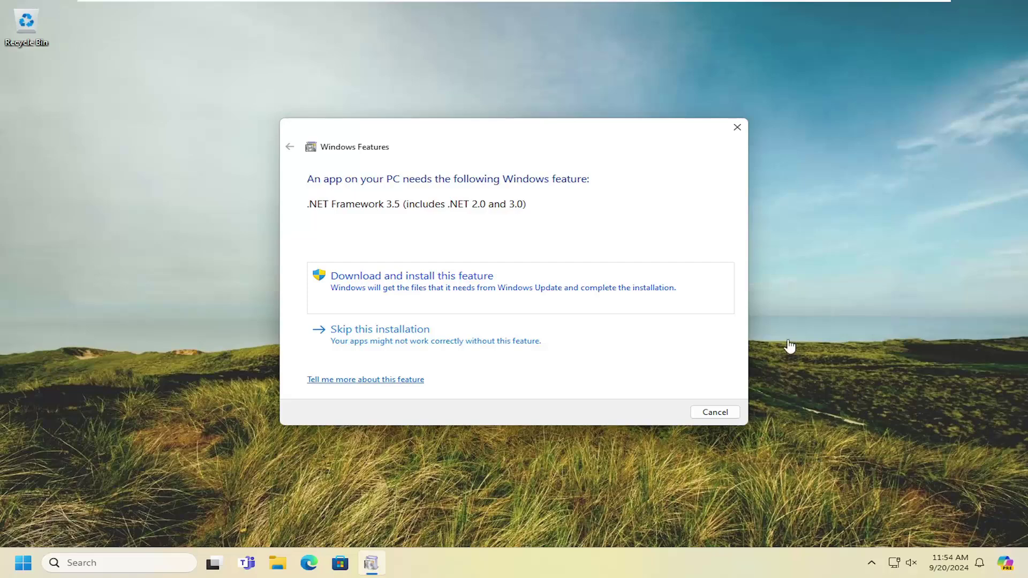
# Choose to download and install .NET Framework 3.5 from the Windows Features prompt.
pyautogui.click(520, 281)
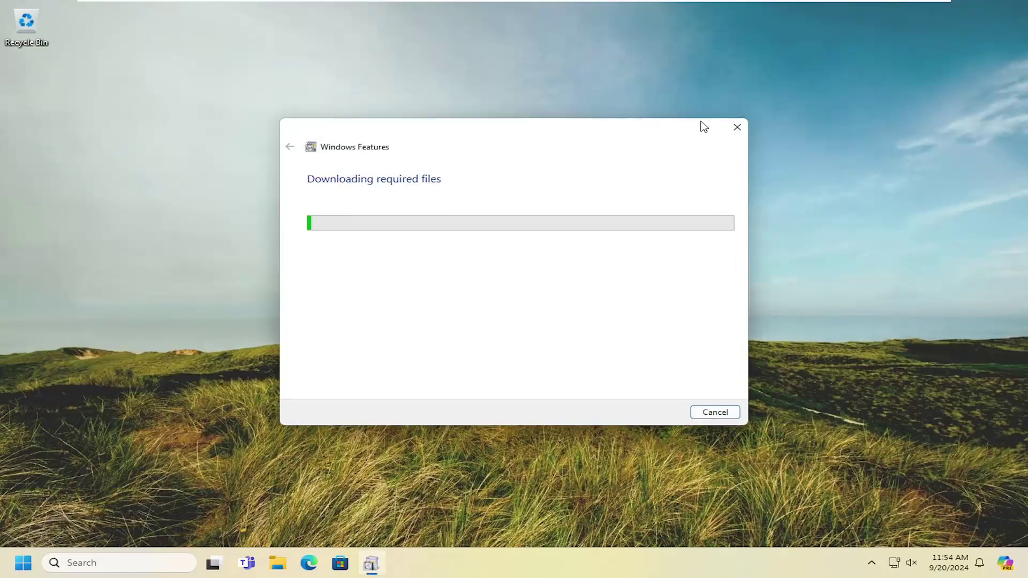